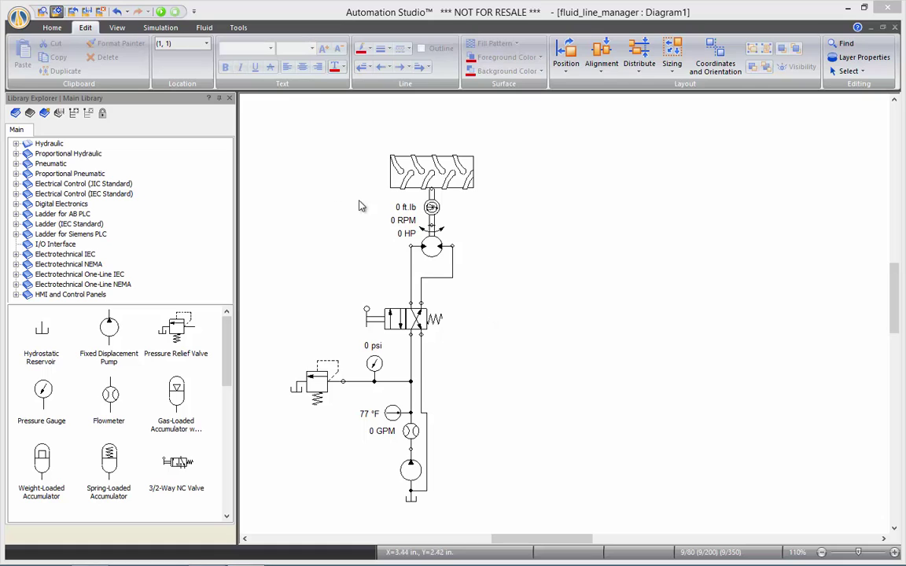
- Add a new entry to the Hydraulic Installations list in Project Properties, alongside Low temp and High Temp
left_click(18, 16)
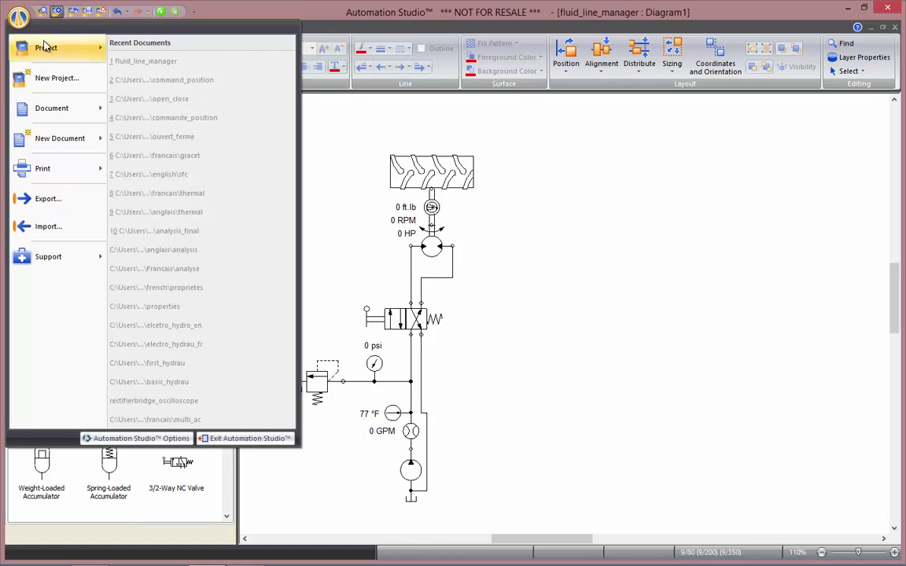
mouse_move(49, 49)
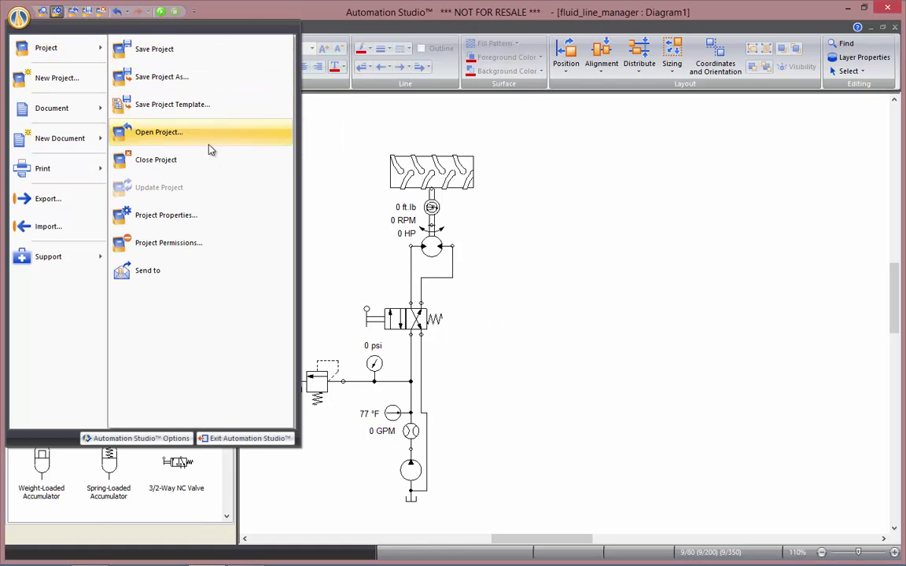
left_click(217, 212)
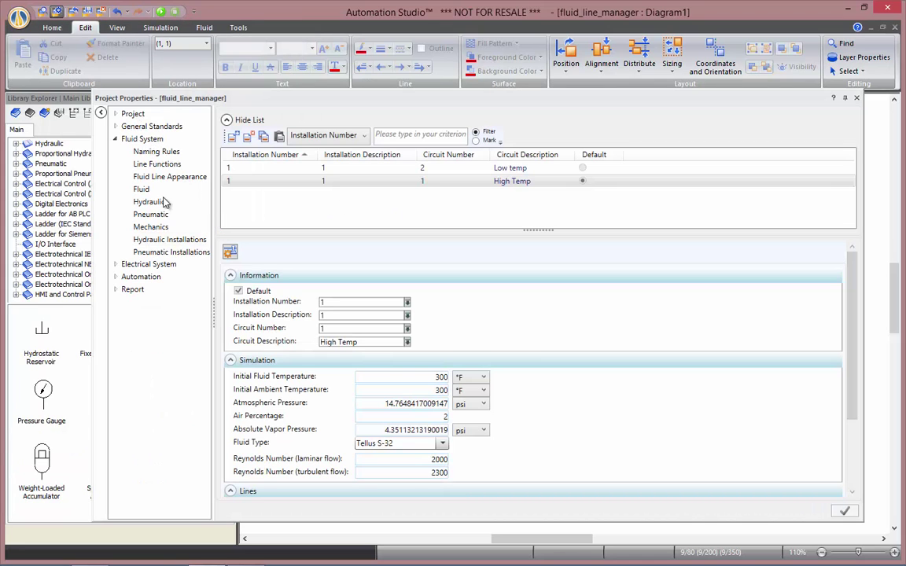
left_click(180, 241)
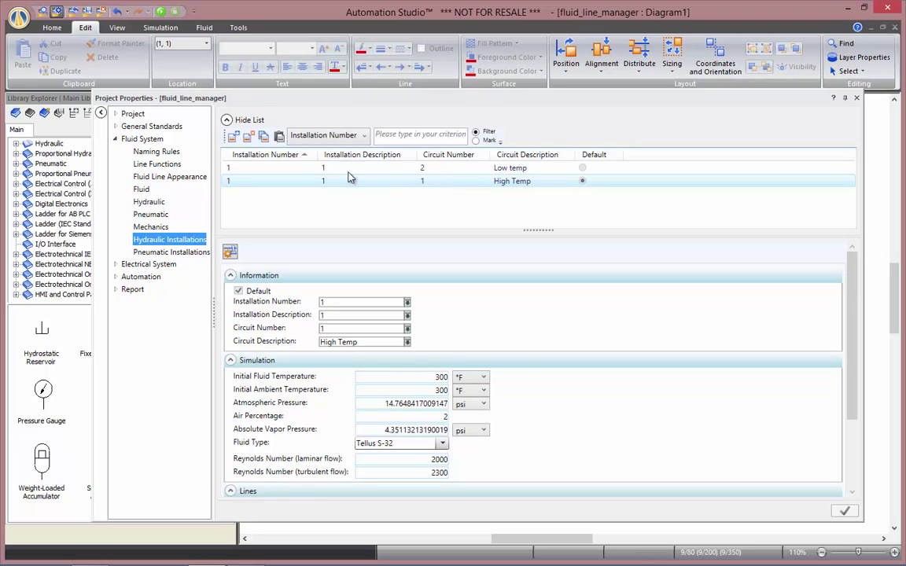
left_click(233, 137)
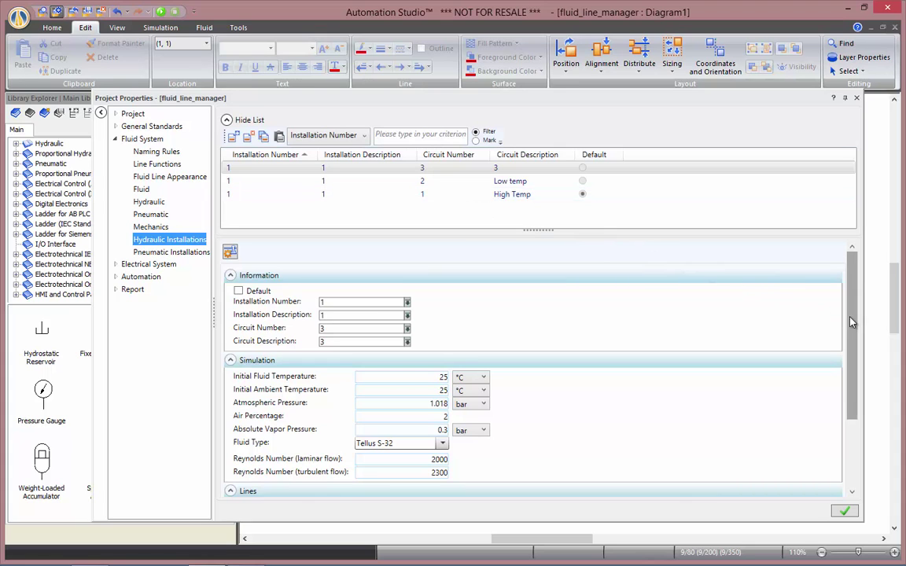
- Set circuit 3's temperature units to °F and atmospheric and vapour pressure units to psi
scroll(857, 327, "down", 3)
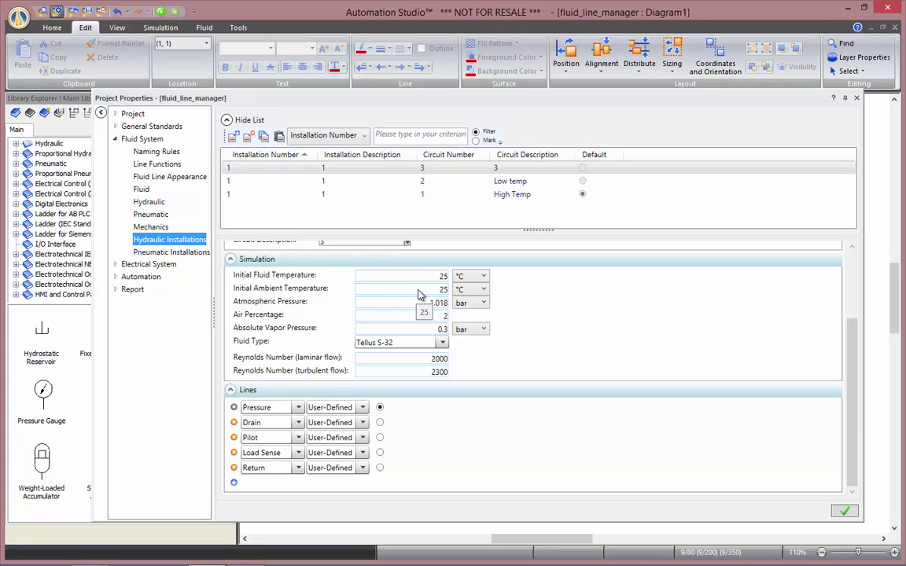
left_click(470, 276)
left_click(476, 316)
left_click(470, 290)
left_click(471, 328)
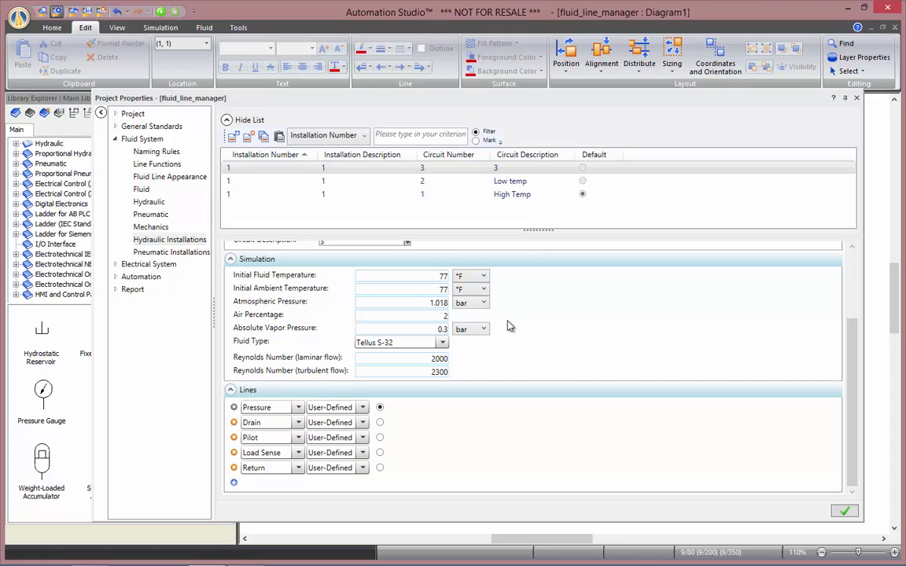
left_click(485, 306)
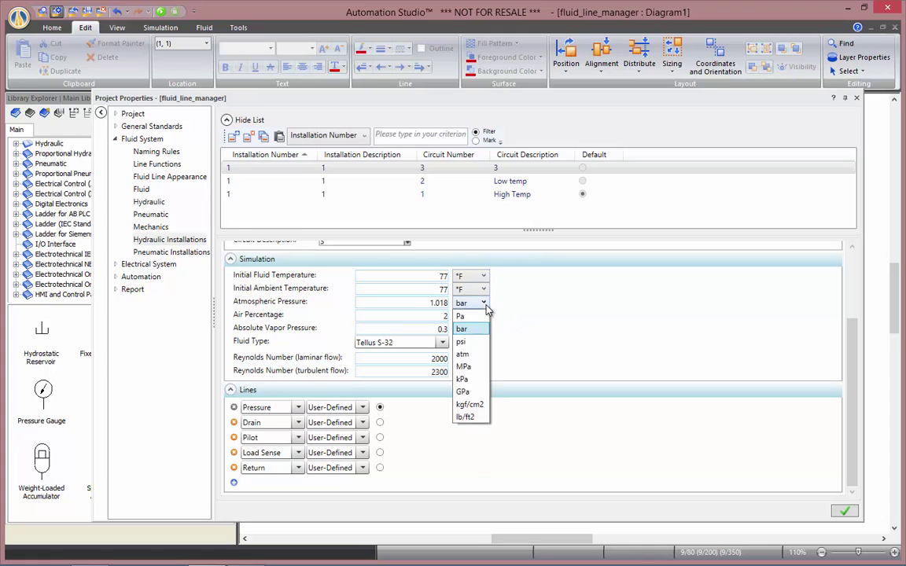
left_click(462, 341)
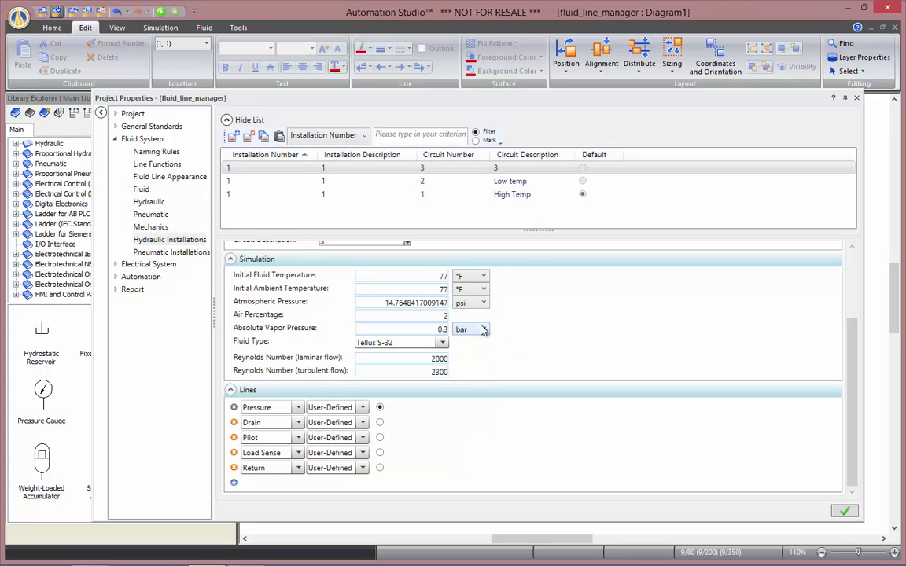
left_click(483, 330)
left_click(478, 368)
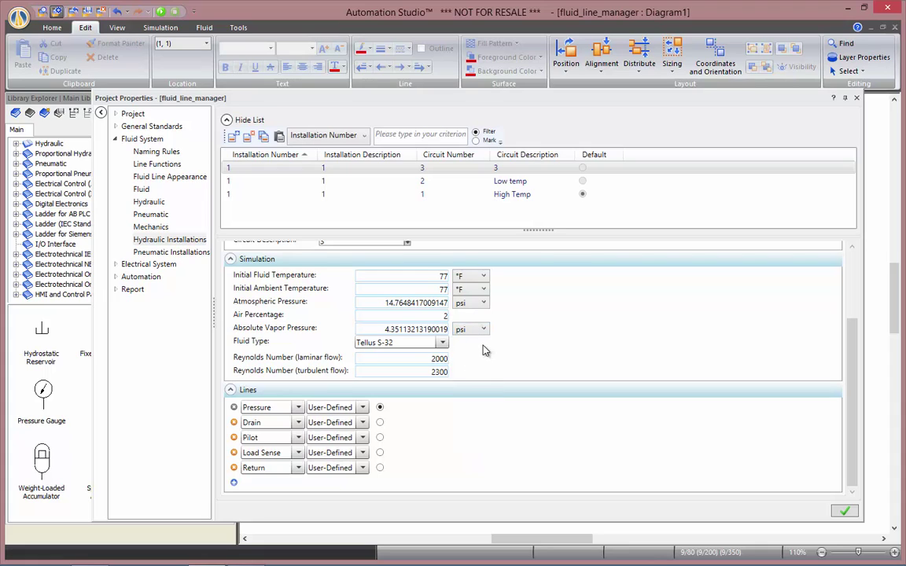
- Check the fluid type list and keep Tellus S-32 as the fluid
left_click(443, 345)
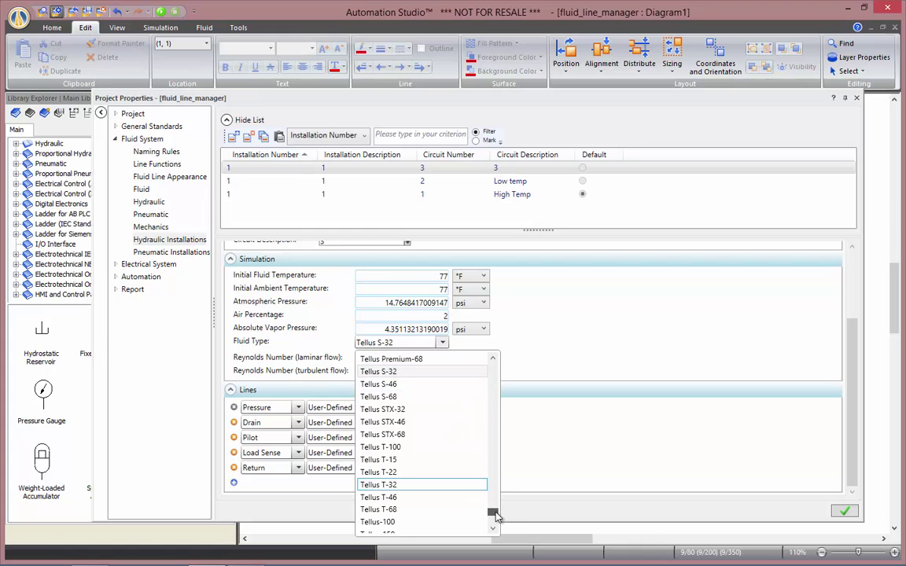
scroll(492, 514, "down", 4)
scroll(494, 512, "up", 6)
left_click_drag(493, 512, 497, 366)
left_click(531, 349)
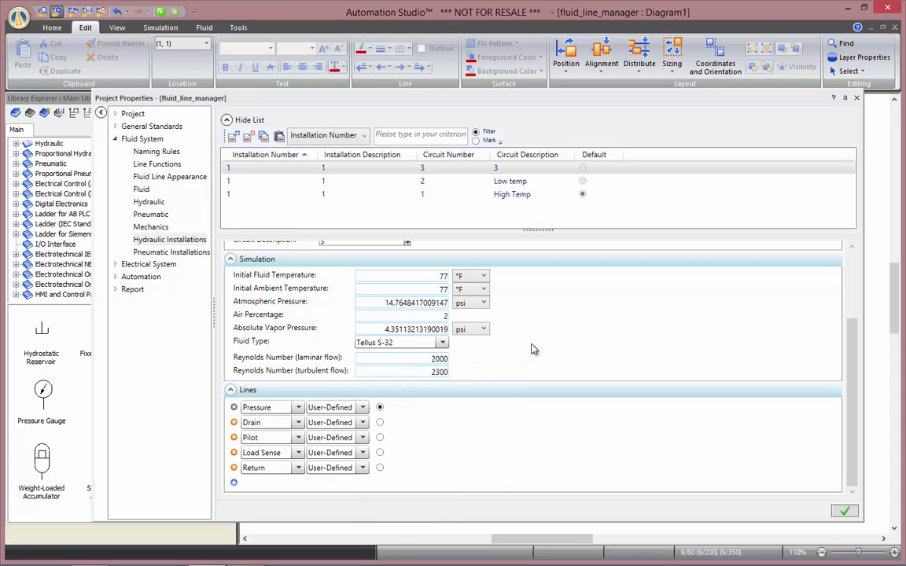
left_click(363, 408)
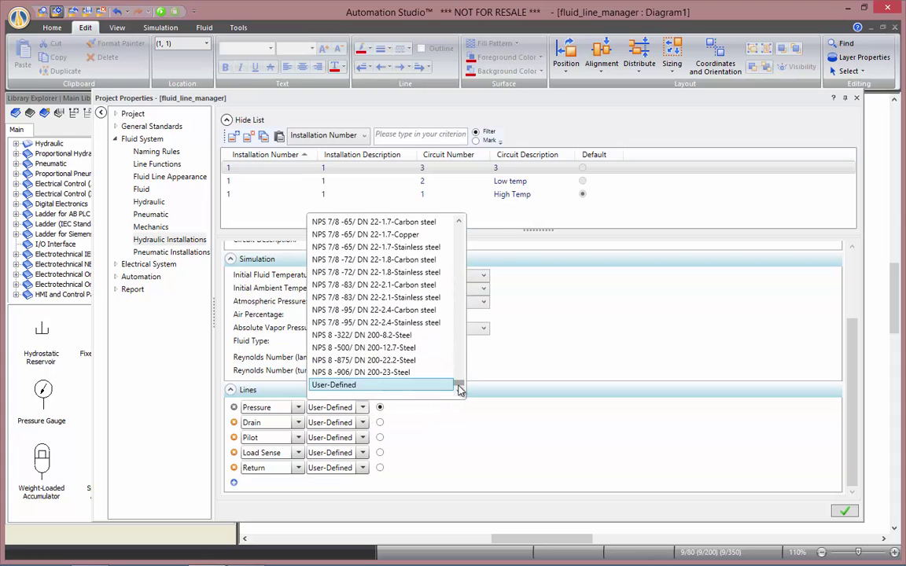
left_click_drag(459, 389, 463, 225)
left_click(480, 327)
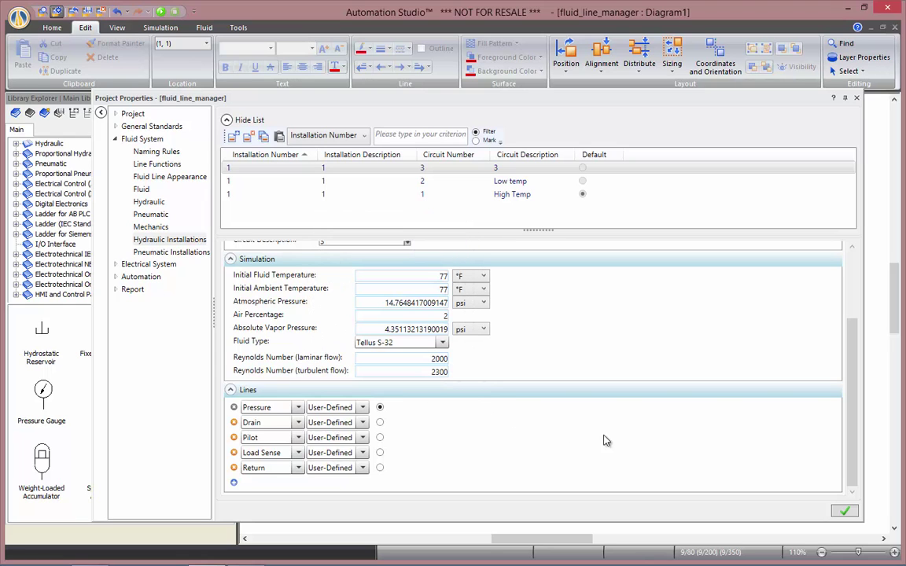
left_click_drag(853, 423, 848, 322)
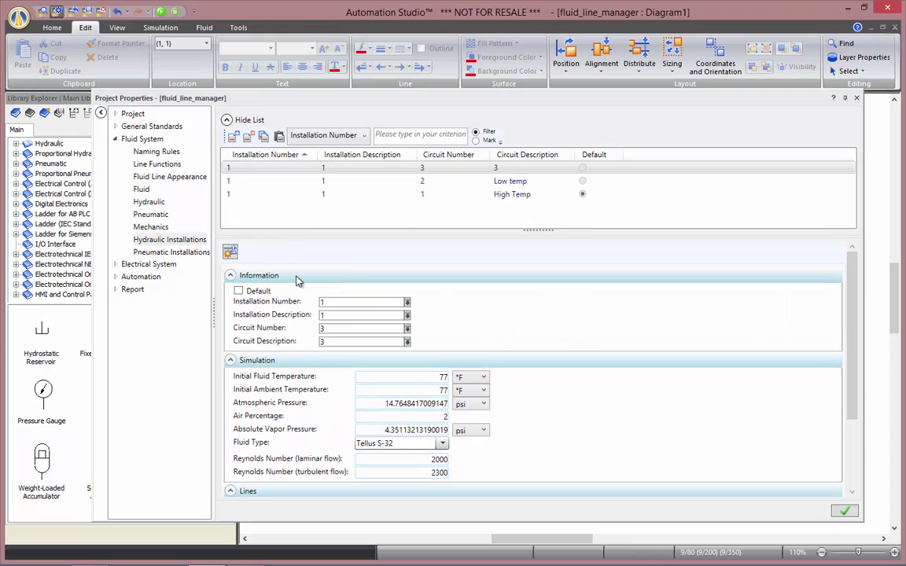
left_click(232, 256)
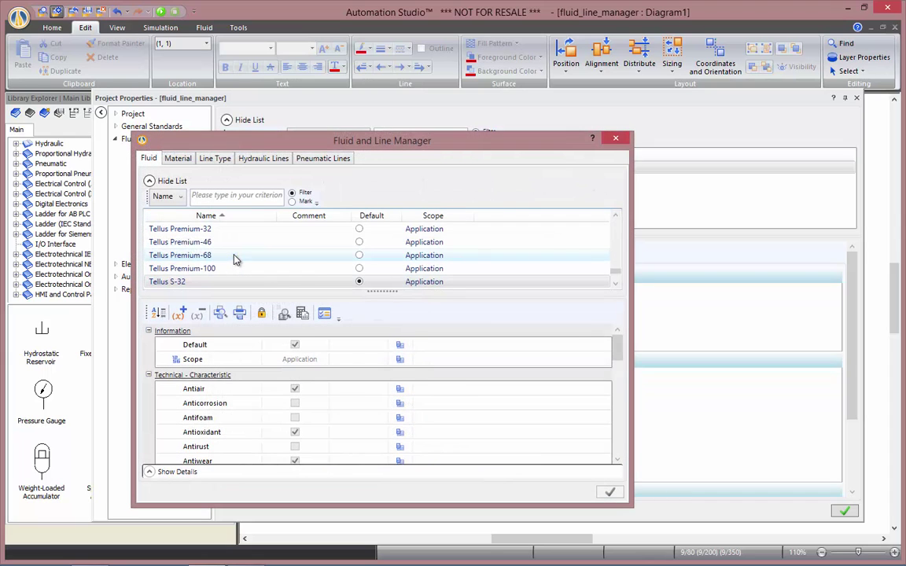
left_click(324, 158)
left_click(255, 158)
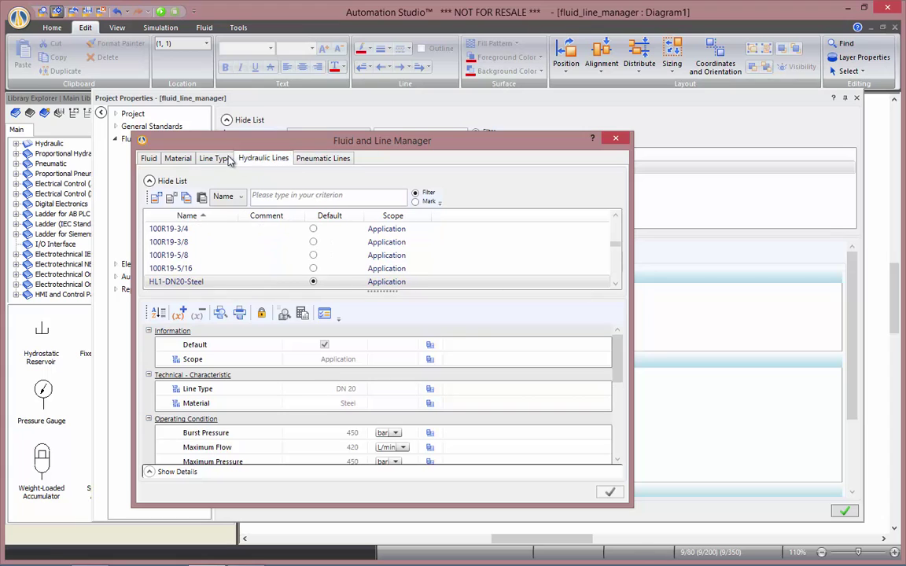
left_click(225, 160)
left_click(178, 159)
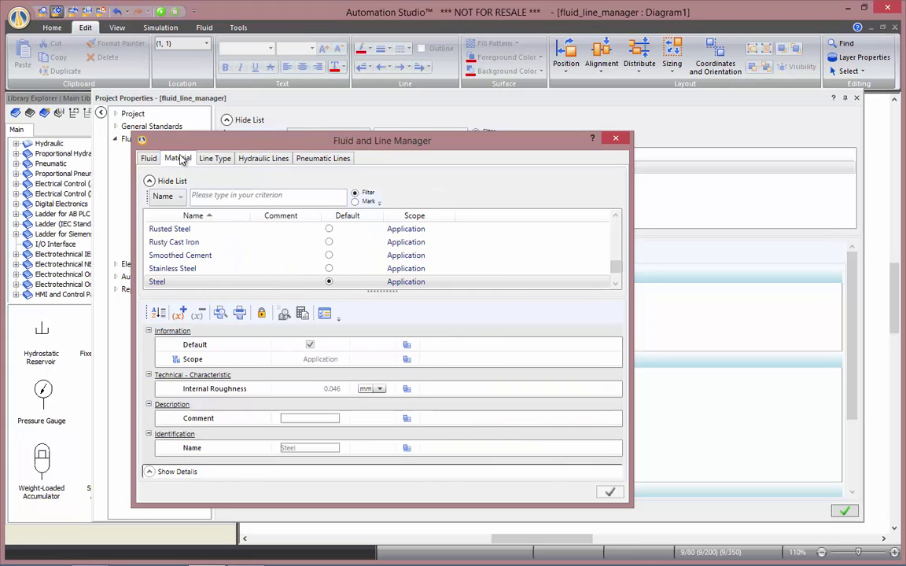
left_click(149, 159)
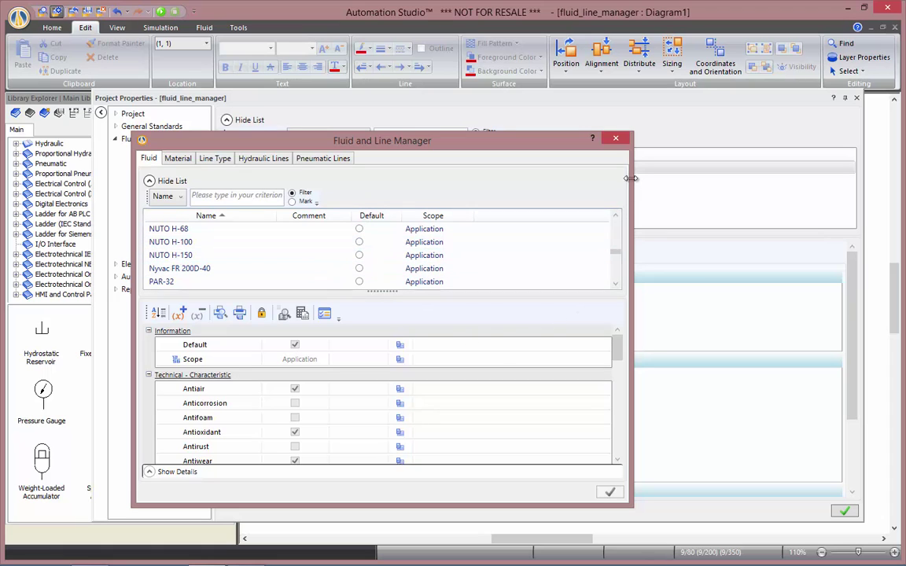
left_click(616, 139)
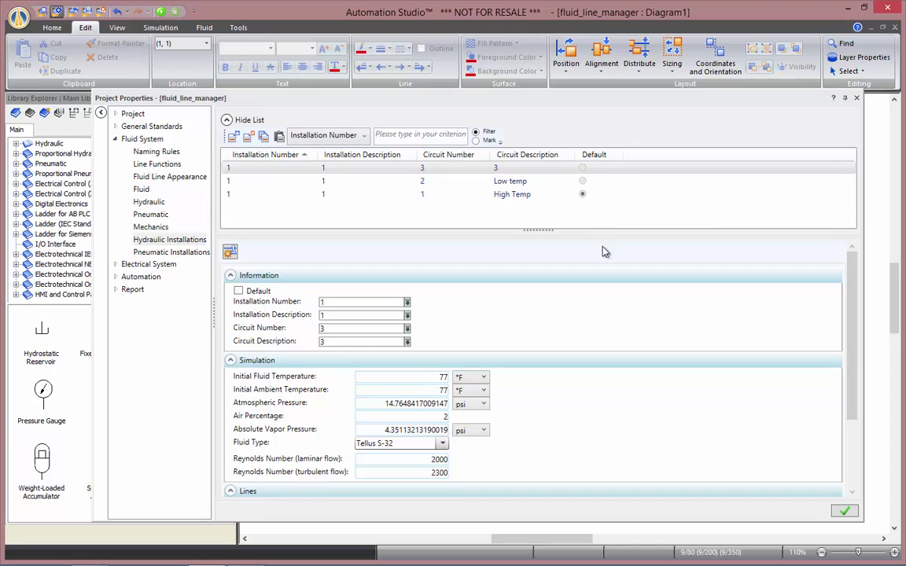
- Review the circuit 3, Low temp and High Temp installations, then confirm and close Project Properties
left_click(503, 171)
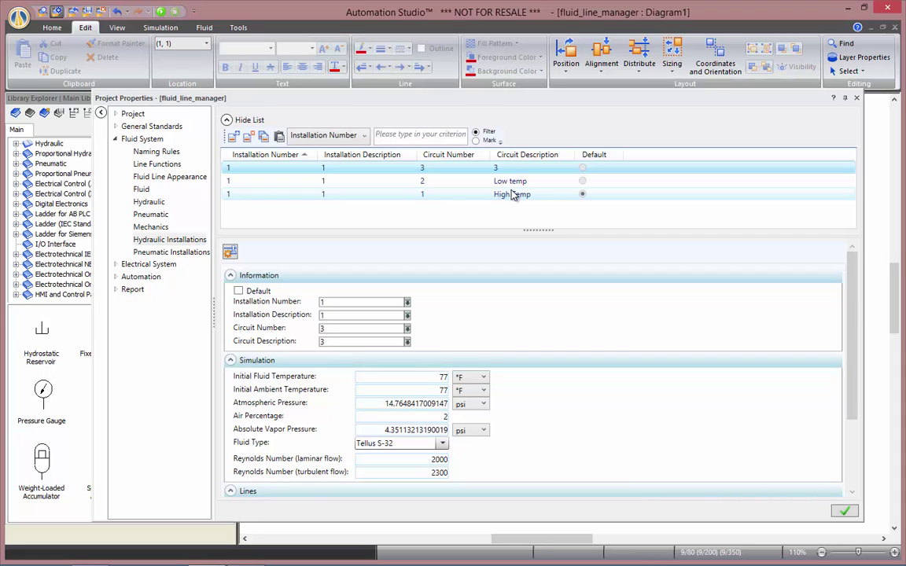
left_click(515, 185)
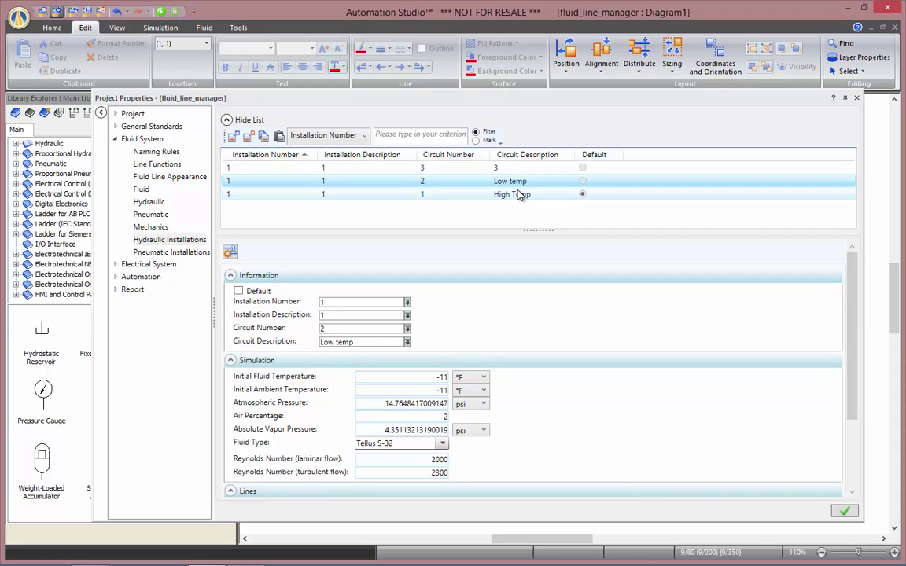
left_click(521, 197)
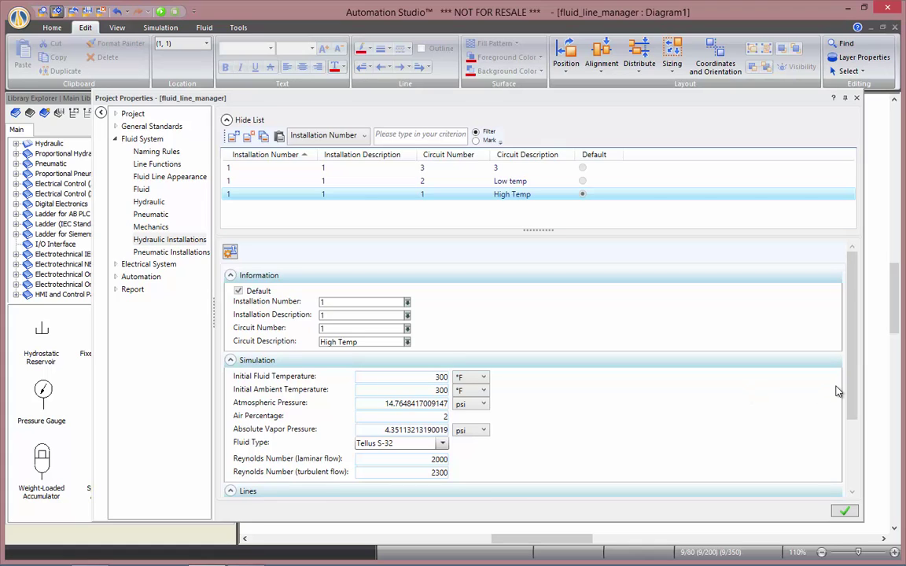
left_click(845, 511)
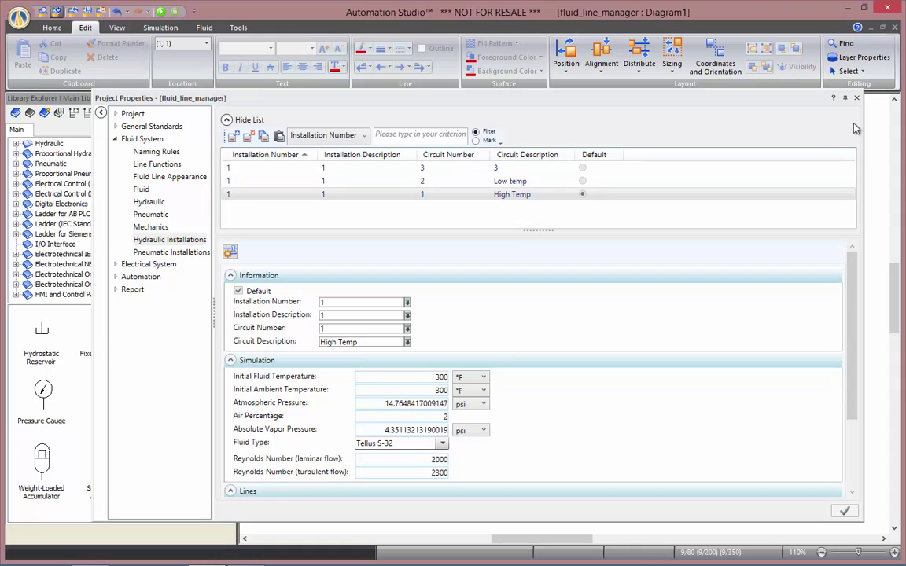
left_click(857, 99)
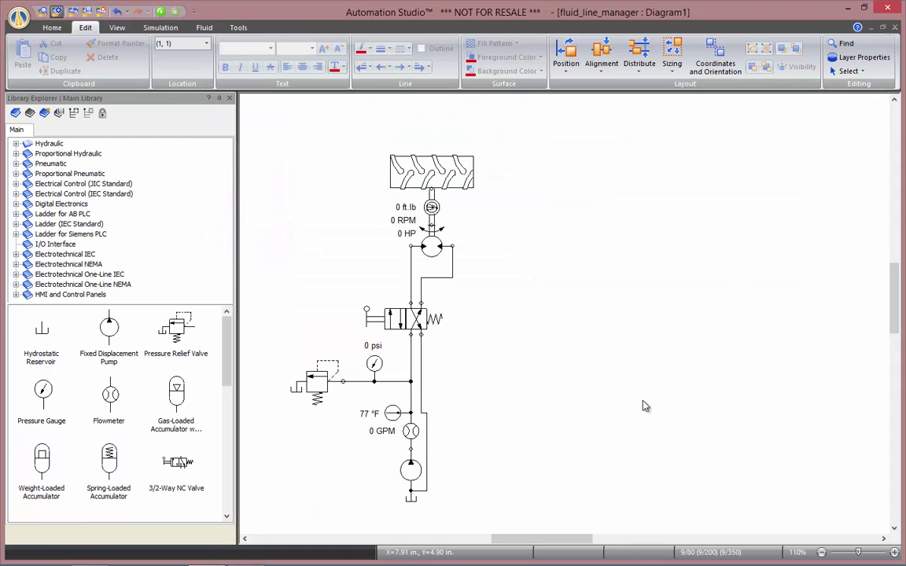
- Ctrl-drag a copy of the whole circuit to the right, then reselect the left circuit
left_click_drag(603, 514, 279, 136)
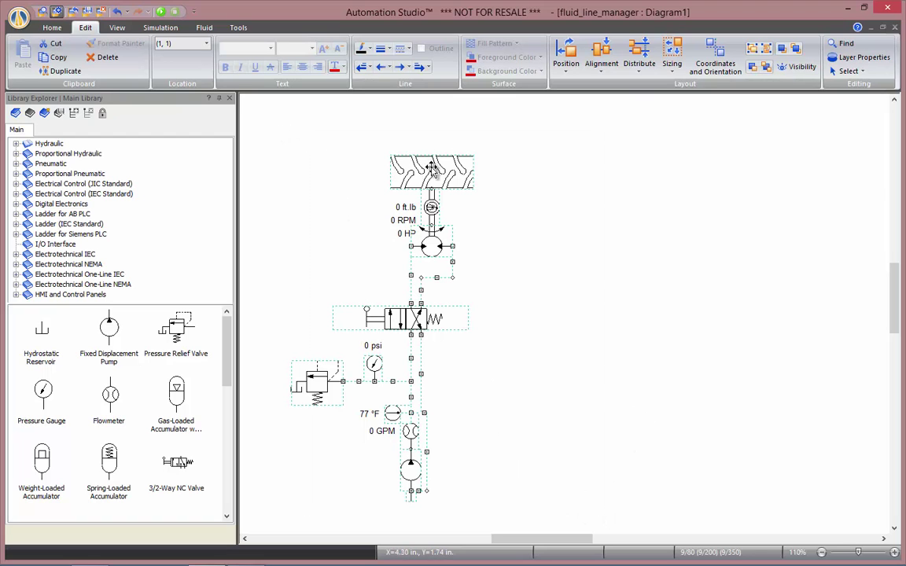
left_click_drag(446, 181, 691, 189)
left_click(739, 253)
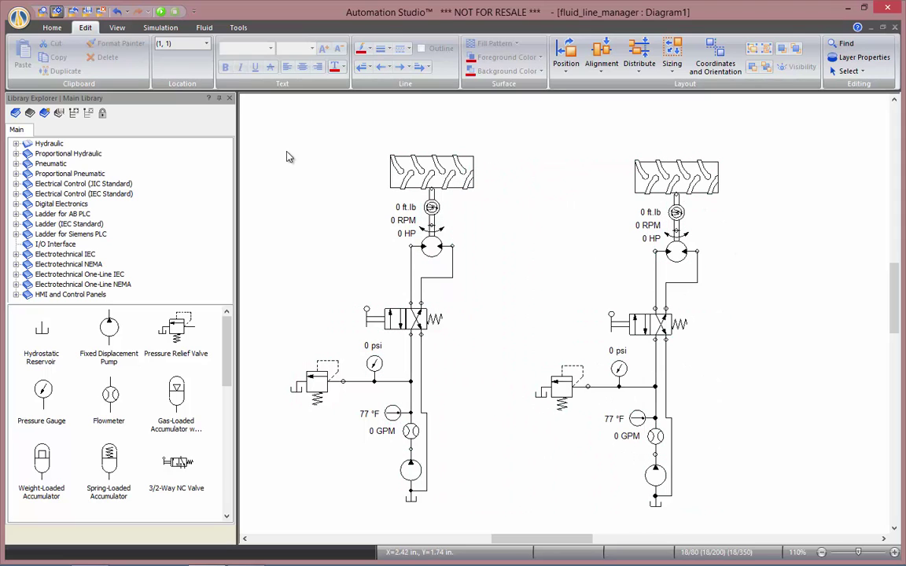
left_click_drag(265, 128, 507, 520)
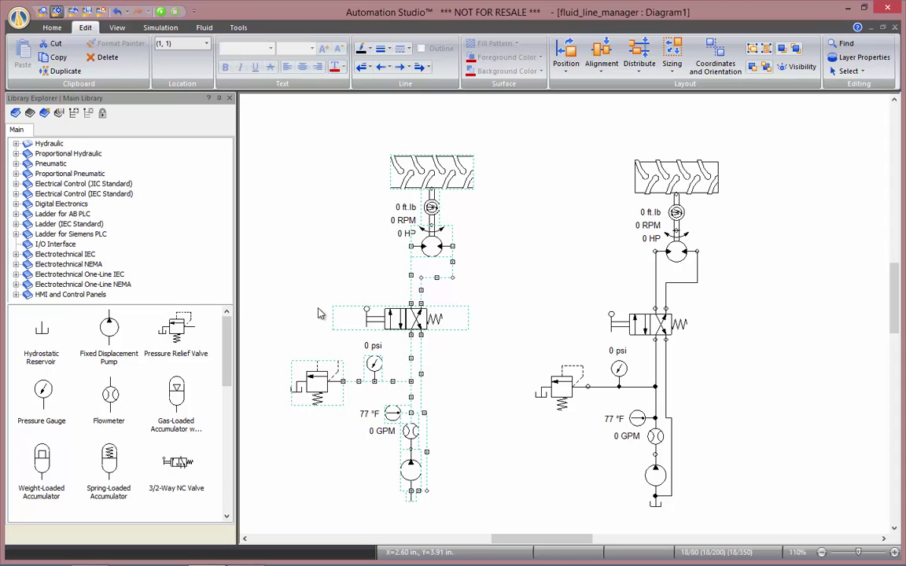
- Keep the left circuit's installation Location at (1, 1), High Temp
left_click(90, 29)
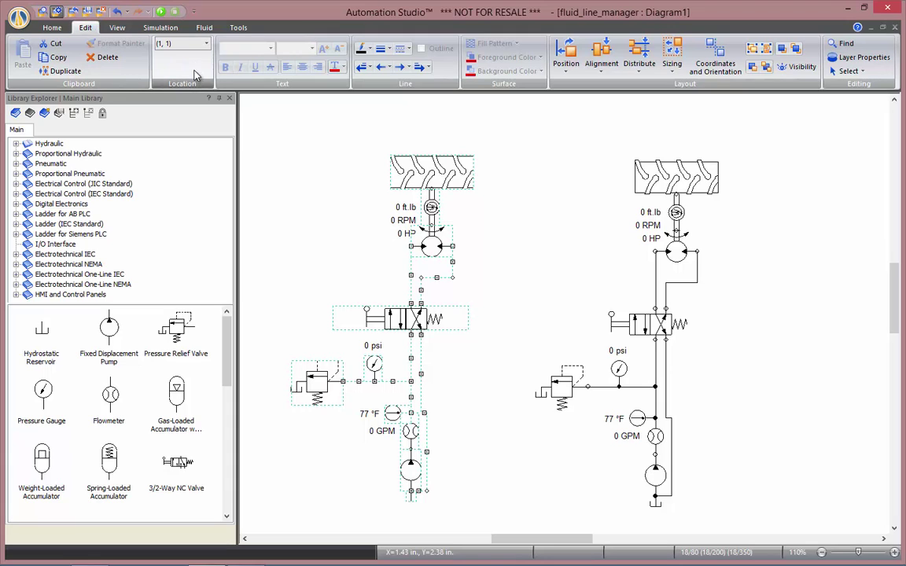
left_click(206, 44)
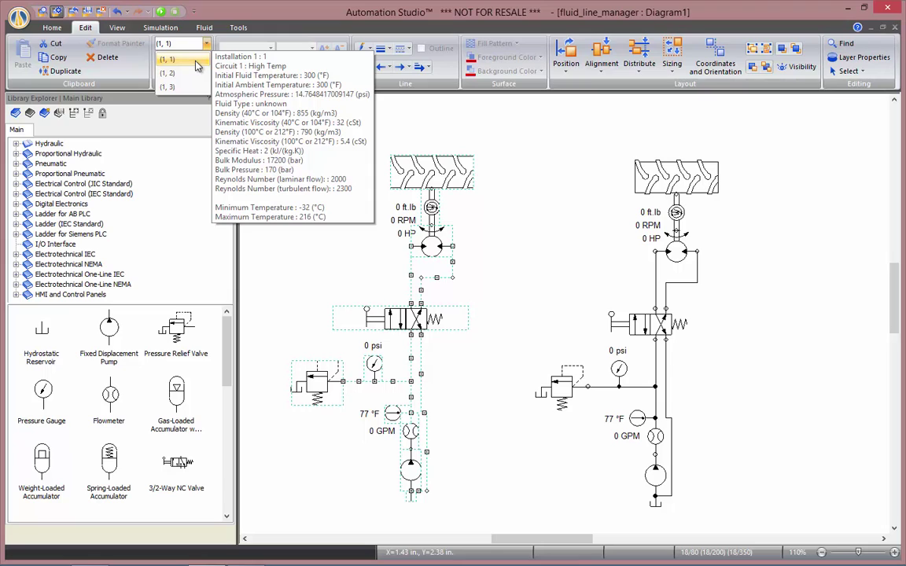
left_click(196, 62)
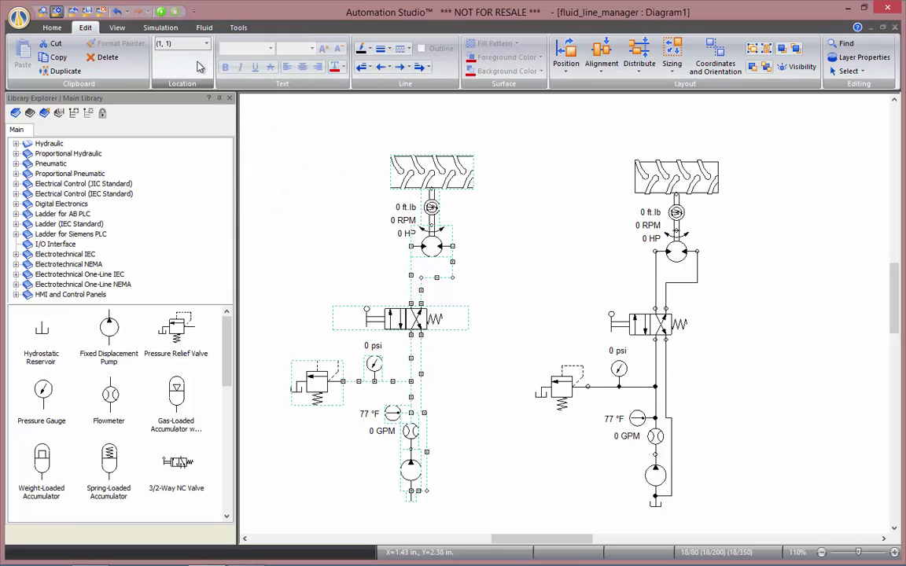
left_click(519, 128)
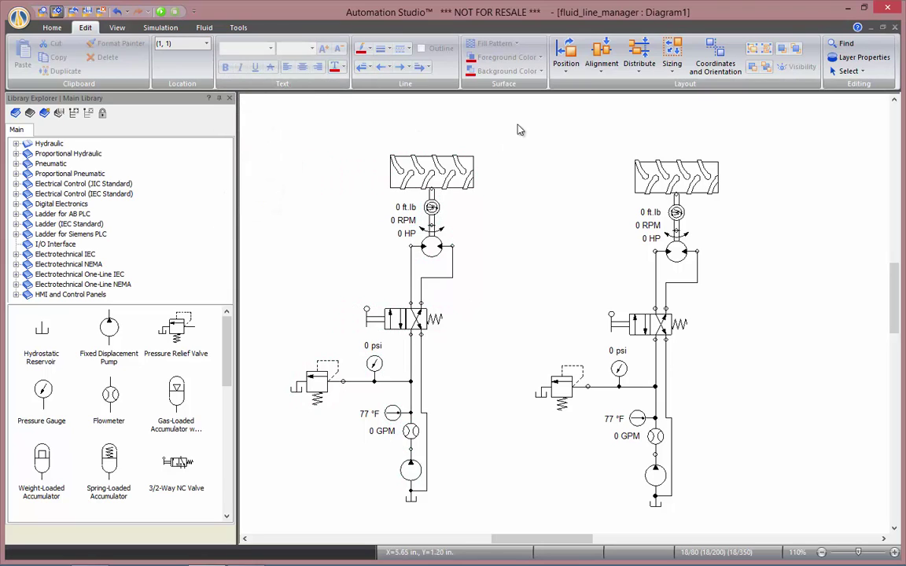
- Select the right circuit and set its Location to (1, 2), Low temp
left_click_drag(575, 224, 766, 528)
left_click(206, 46)
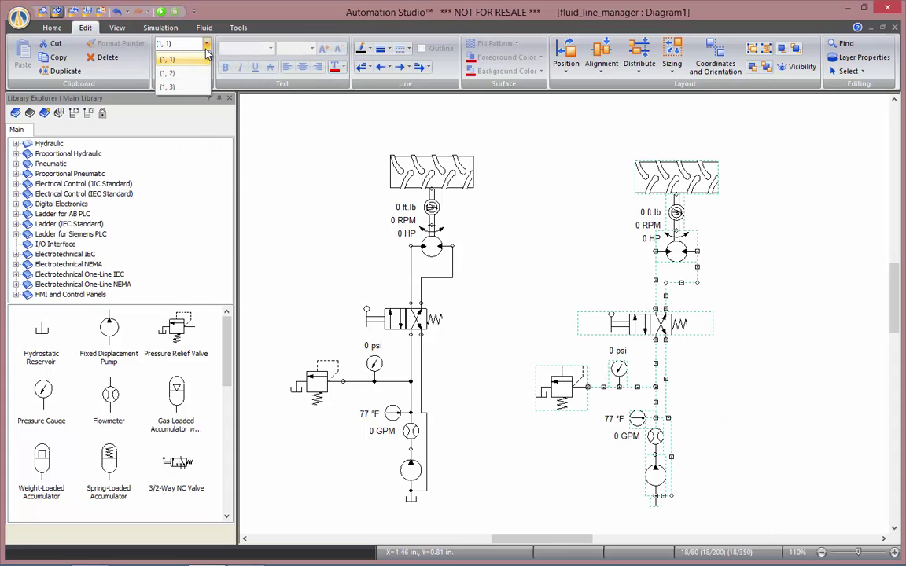
mouse_move(196, 72)
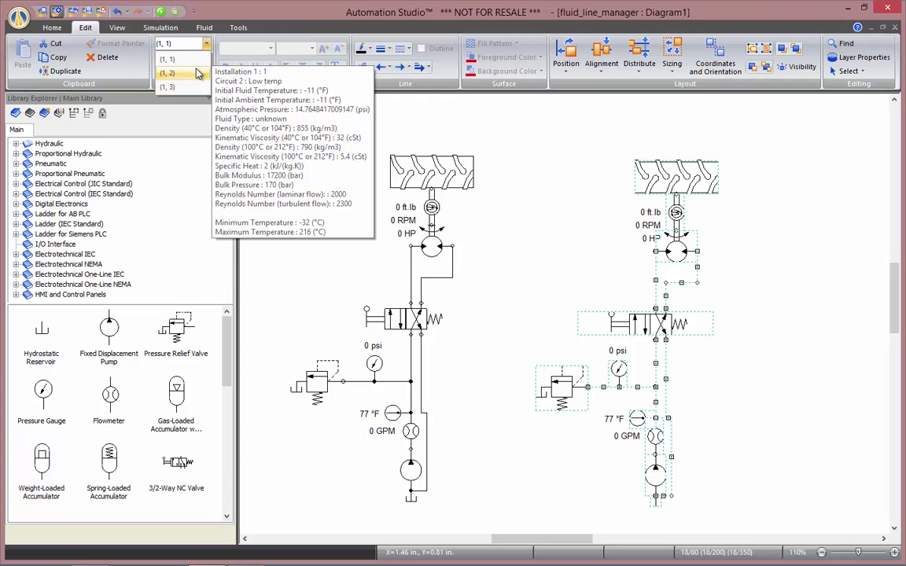
left_click(196, 73)
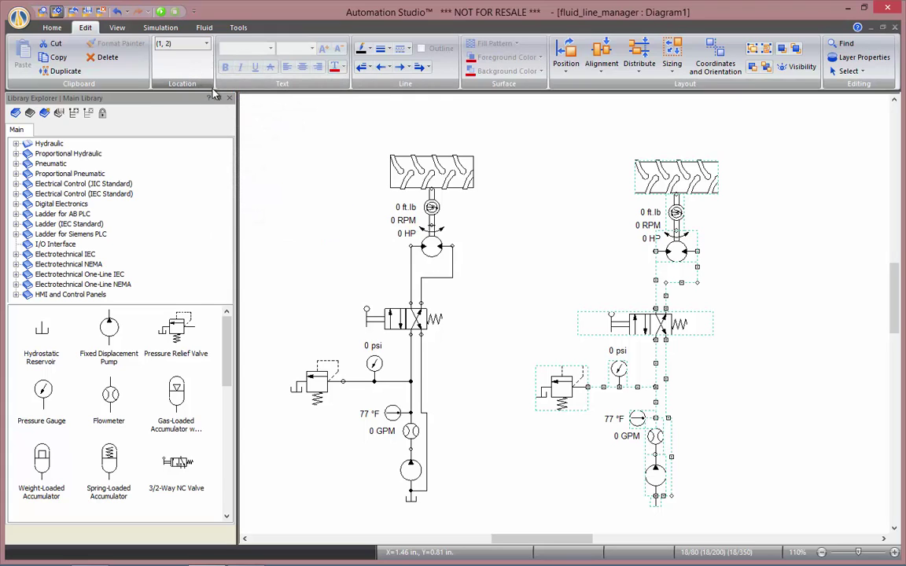
left_click(452, 200)
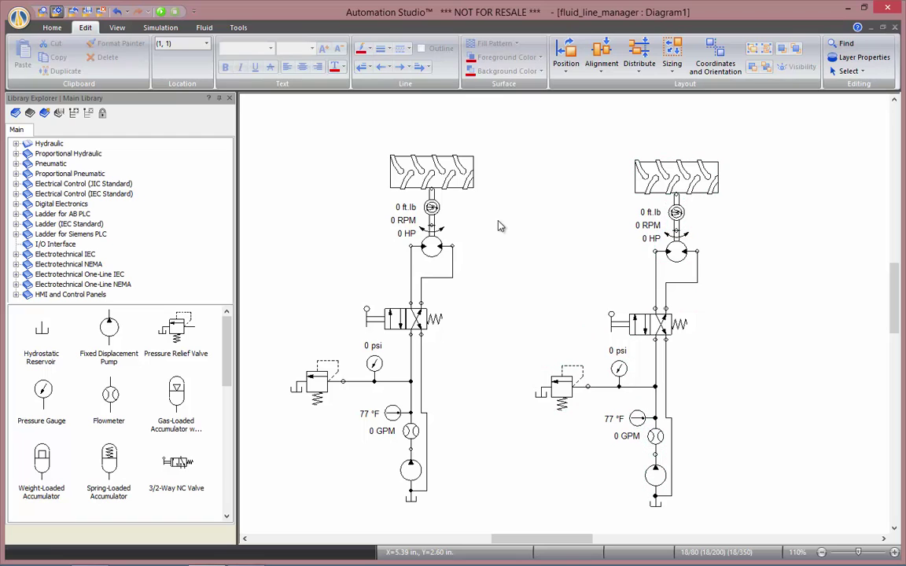
- Start the simulation and add viscosity instruments MI-5 and MI-6 on both pump lines (2.50 and 2244.50 cSt)
left_click(161, 11)
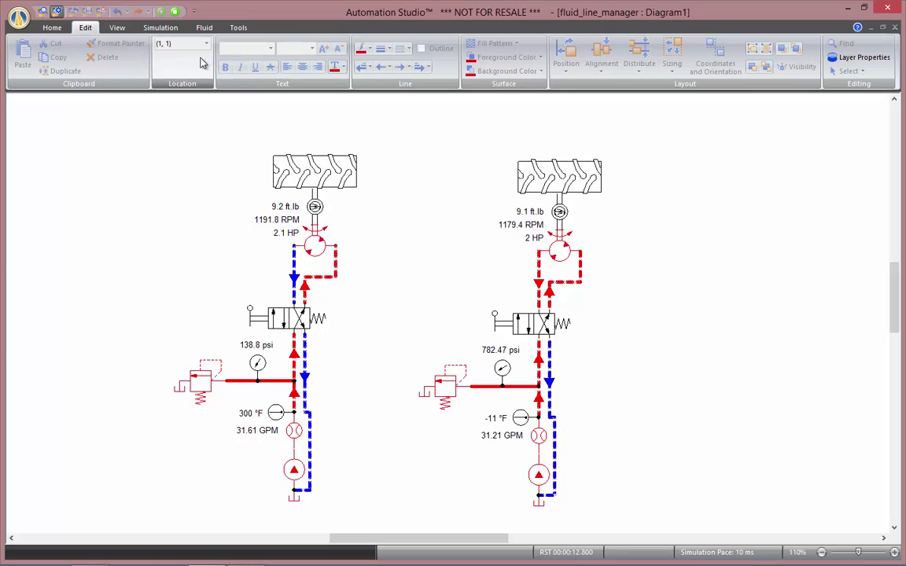
left_click(178, 31)
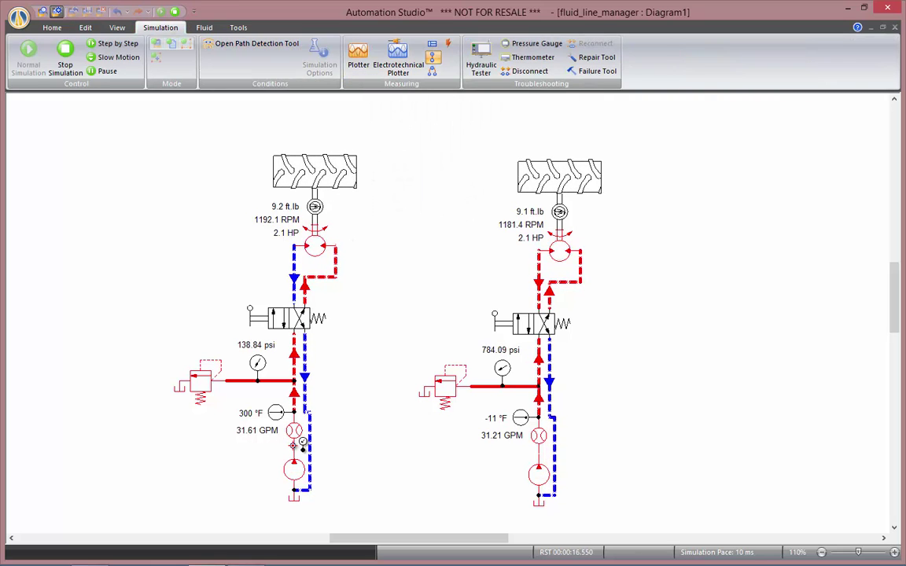
left_click(295, 446)
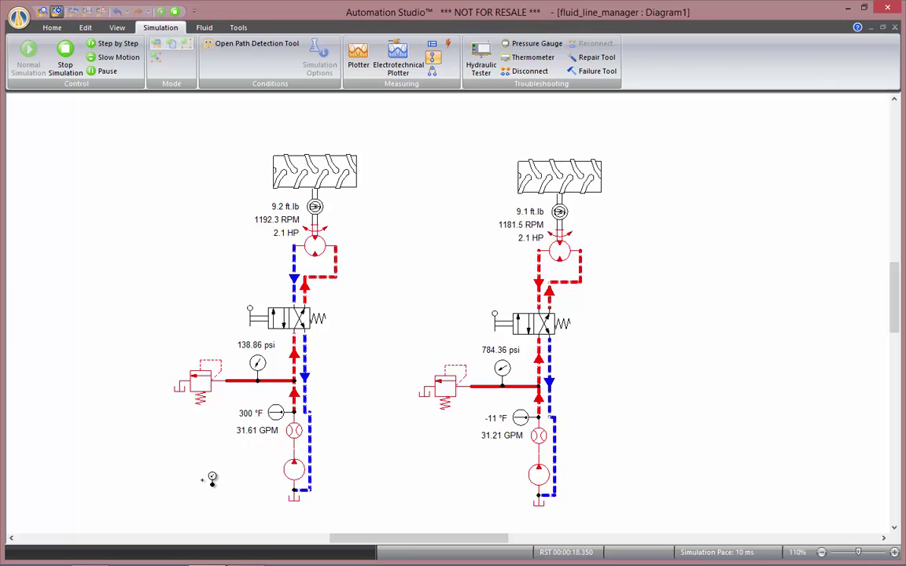
left_click(203, 479)
left_click(419, 228)
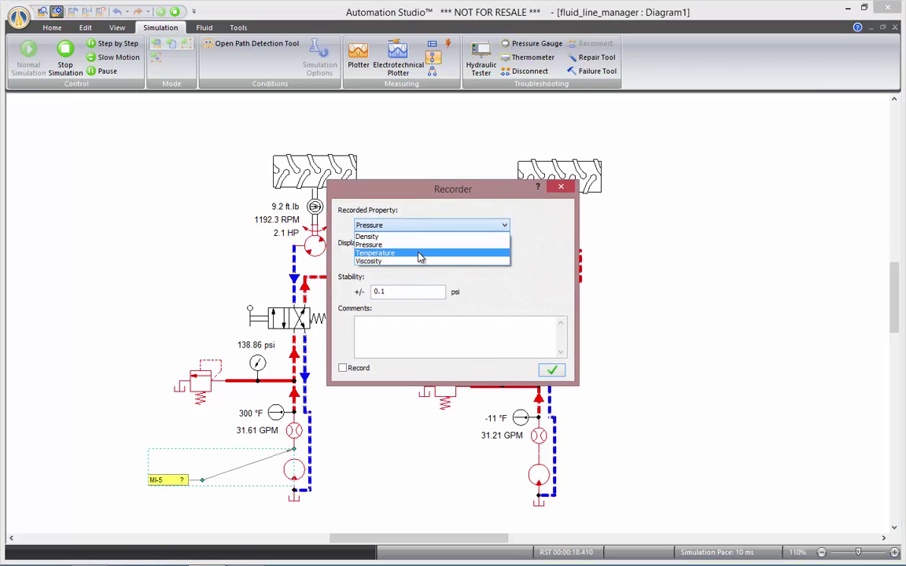
left_click(418, 260)
left_click(552, 374)
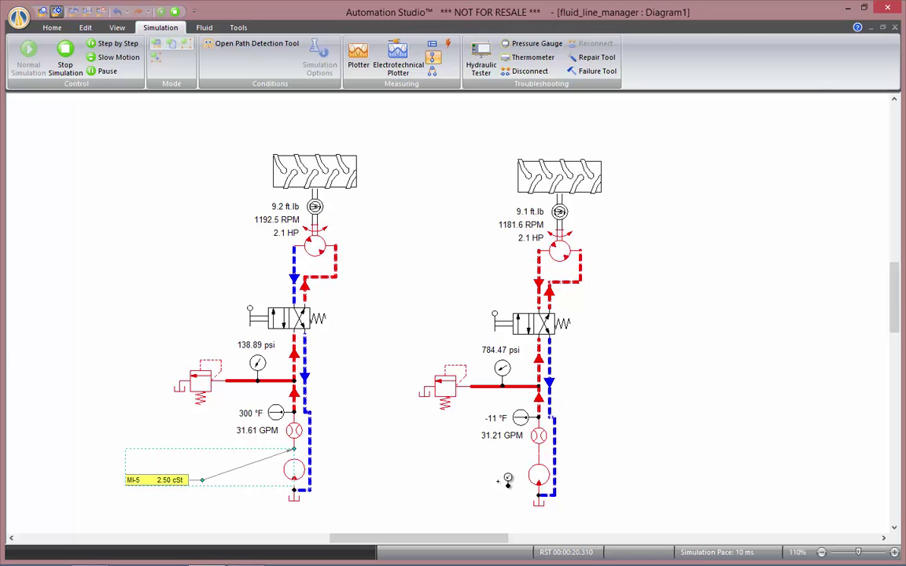
left_click(481, 494)
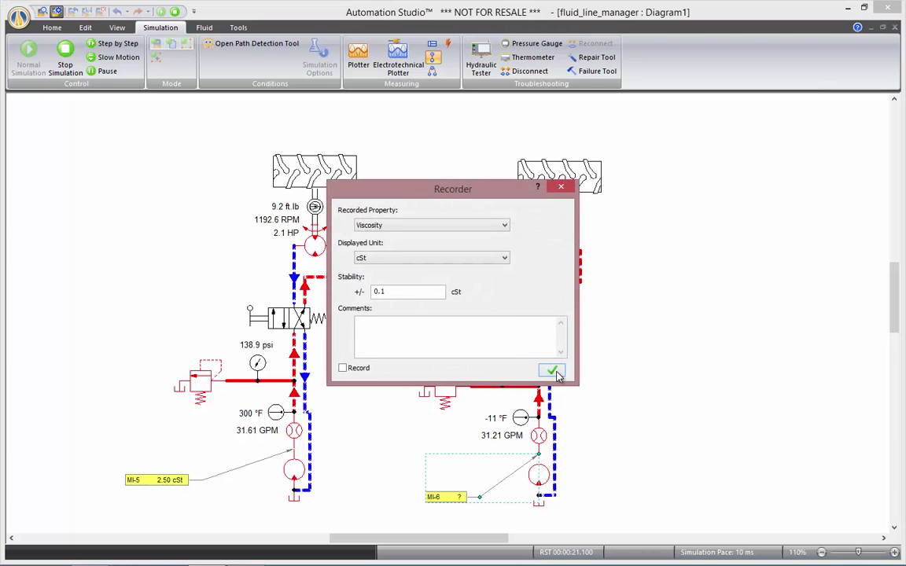
left_click(553, 373)
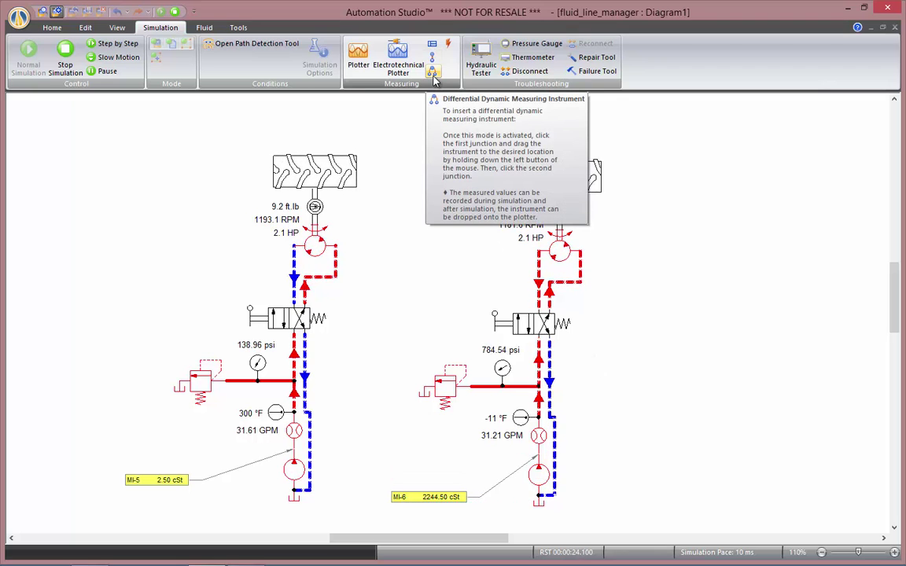
- Place differential pressure instruments MI-7 and MI-8 across the left and right motors (126.76 and 125.31 psi)
left_click(432, 73)
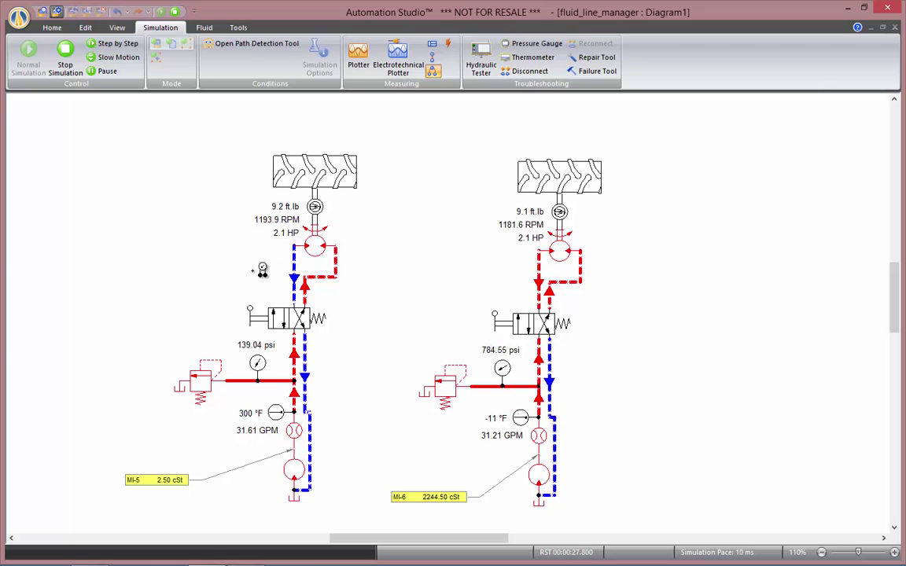
left_click(346, 246)
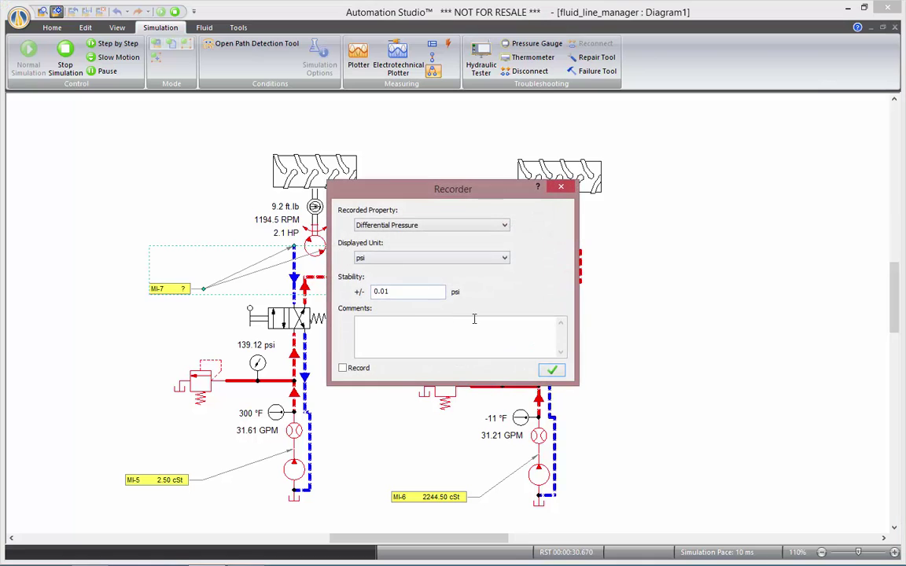
left_click(553, 371)
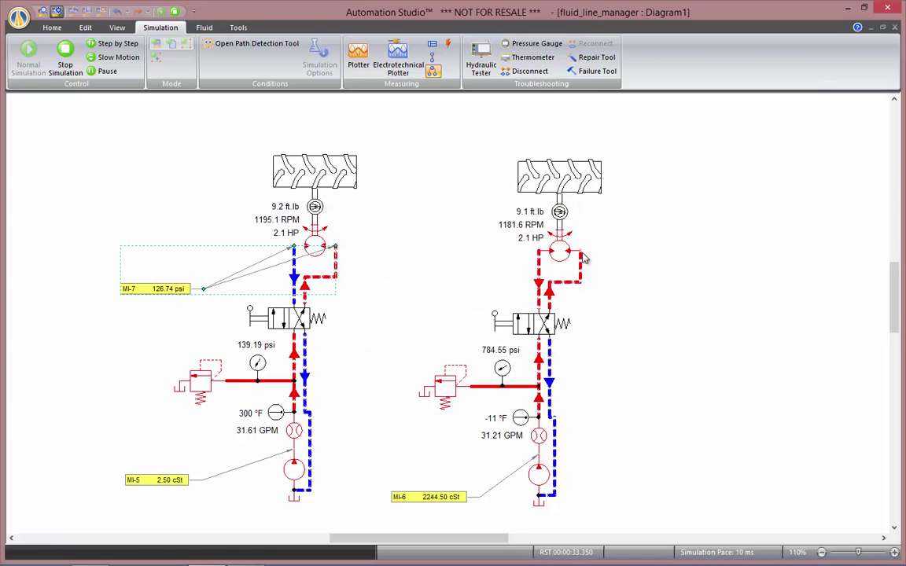
left_click(583, 257)
left_click(552, 370)
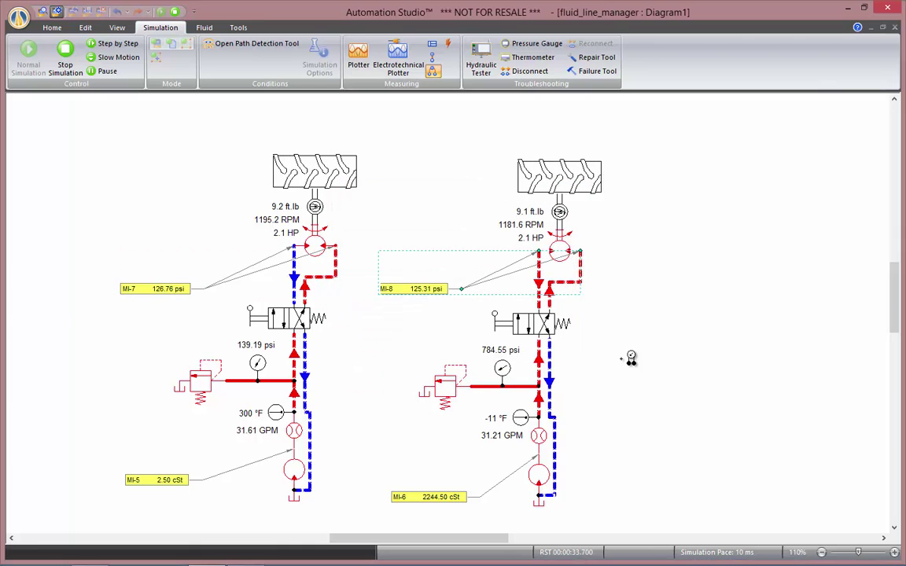